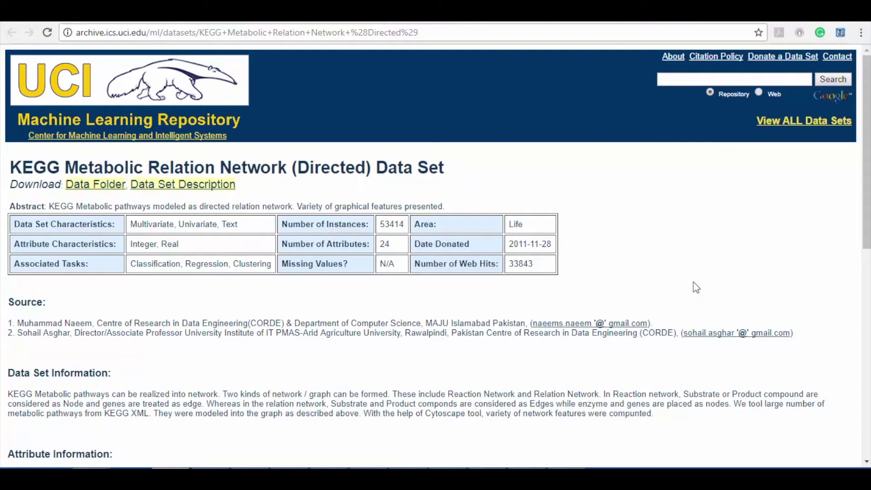
Review the description and attribute list of the KEGG Metabolic Relation Network (Directed) data set.
scroll(697, 288, down, 3)
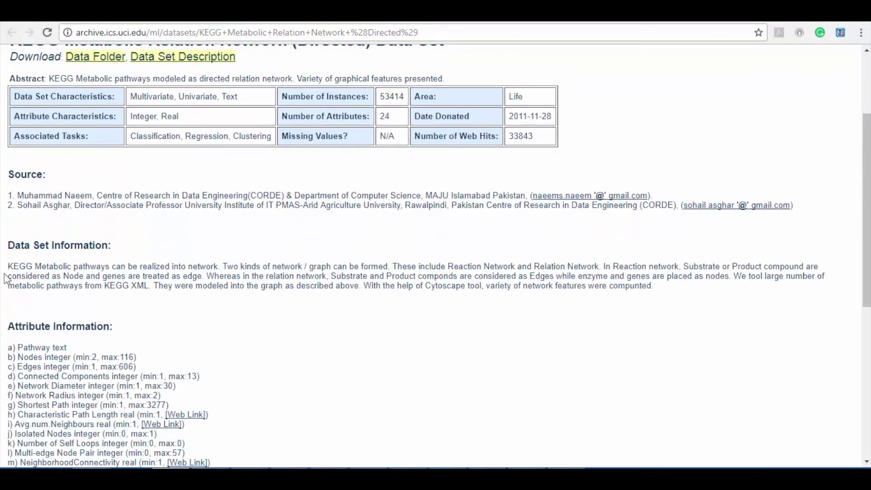
scroll(533, 366, down, 4)
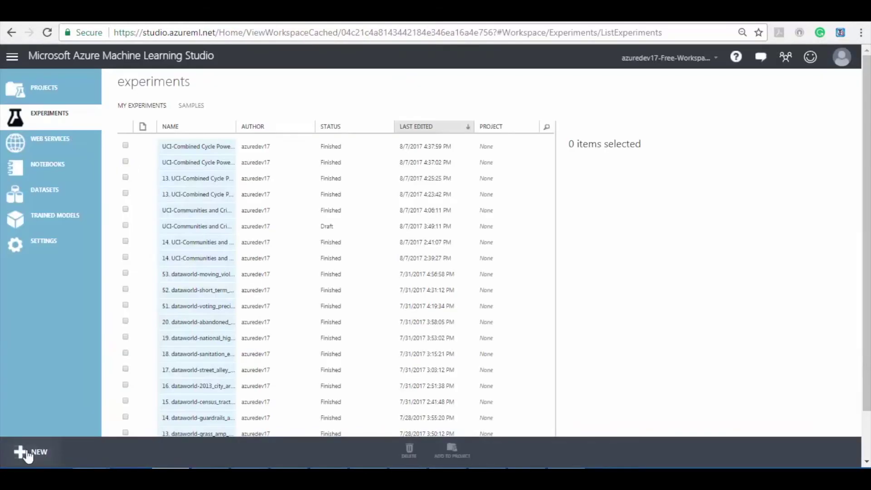
Create a blank Azure Machine Learning Studio experiment and place the saved UCI-KEGG Metabolic (Directed) dataset on its canvas.
click(25, 451)
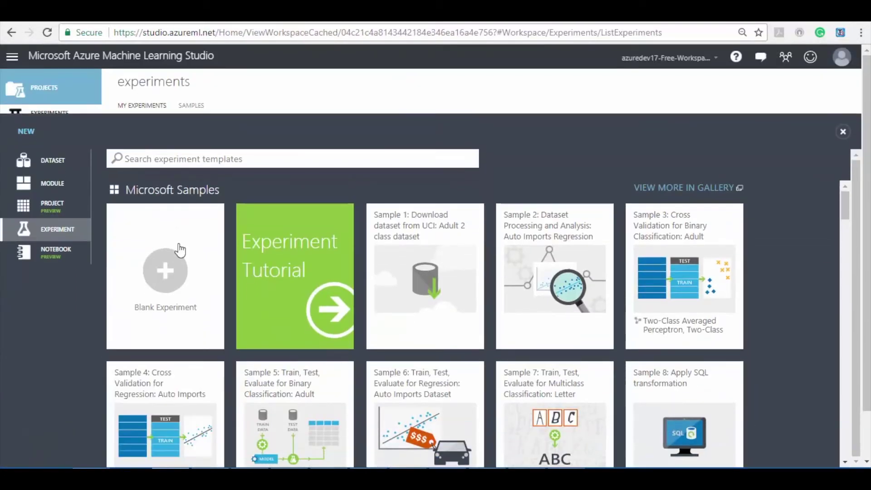
click(181, 250)
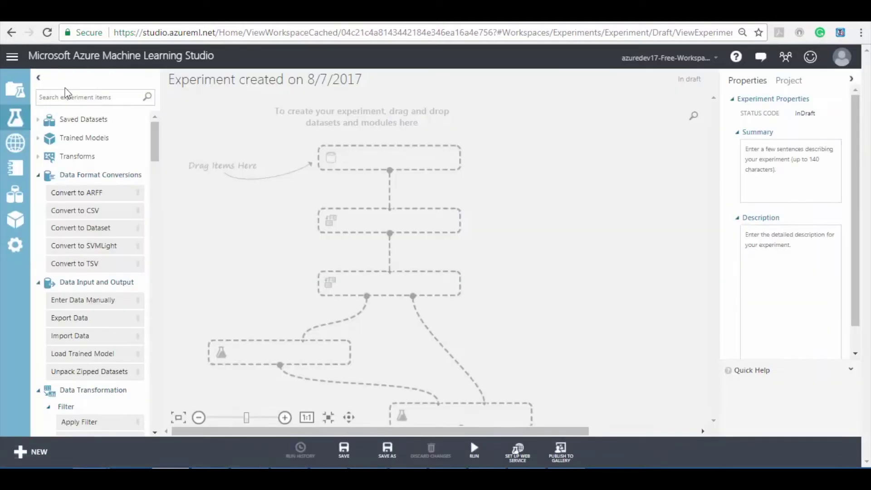
click(74, 97)
text(kegg)
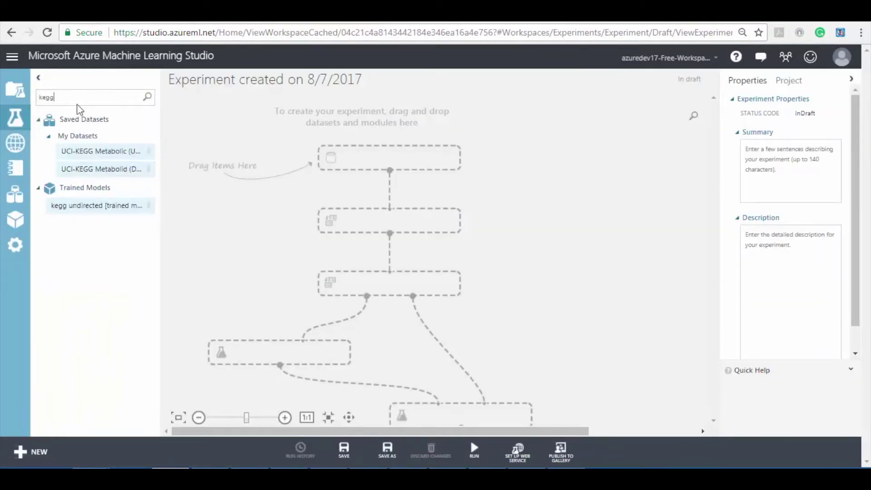
drag(126, 170, 393, 162)
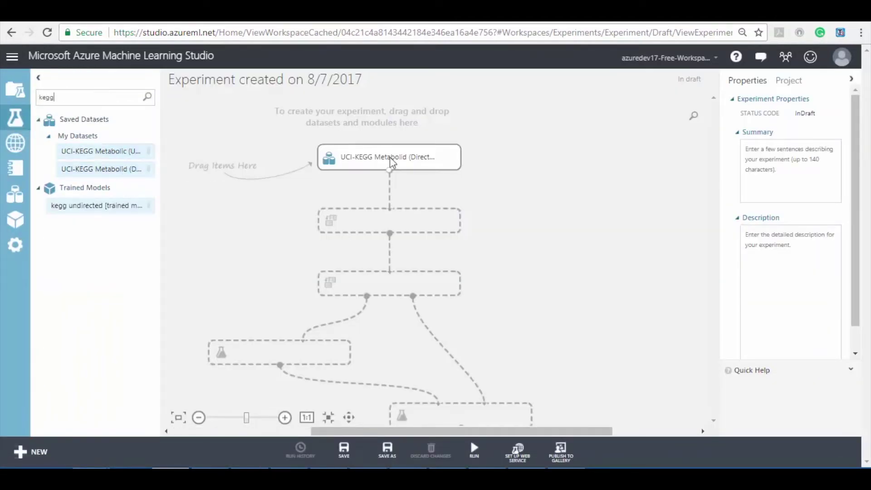
Rename the experiment as "UCI-KEGG Metabolic Relation Network (Directed)_Regression".
click(373, 81)
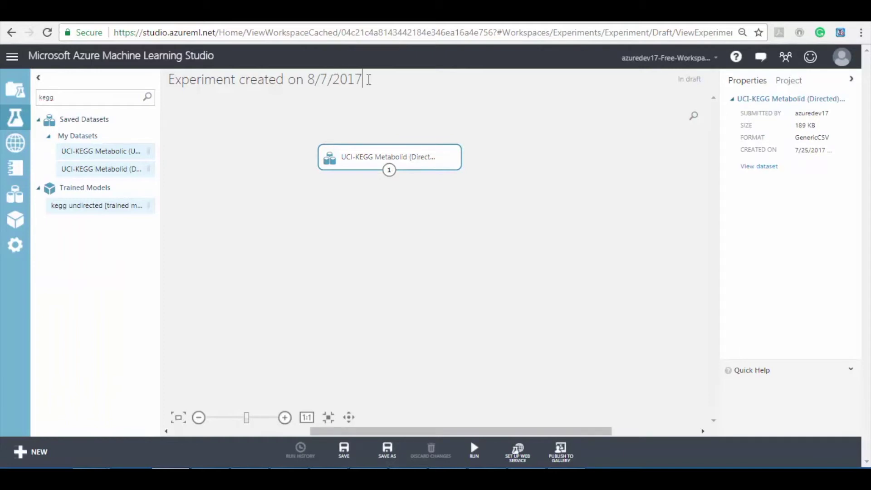
key(ctrl+a)
text(UCI-KEGG Metabolic Relation Network (Directed))
text(_)
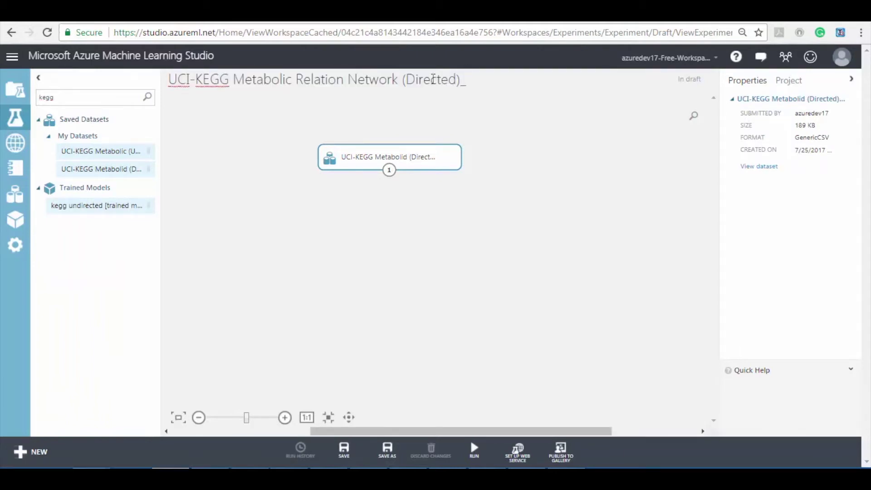
text(Regression)
Move the dataset higher on the canvas and add a Split Data module below it, fed by the dataset's output.
drag(395, 155, 412, 118)
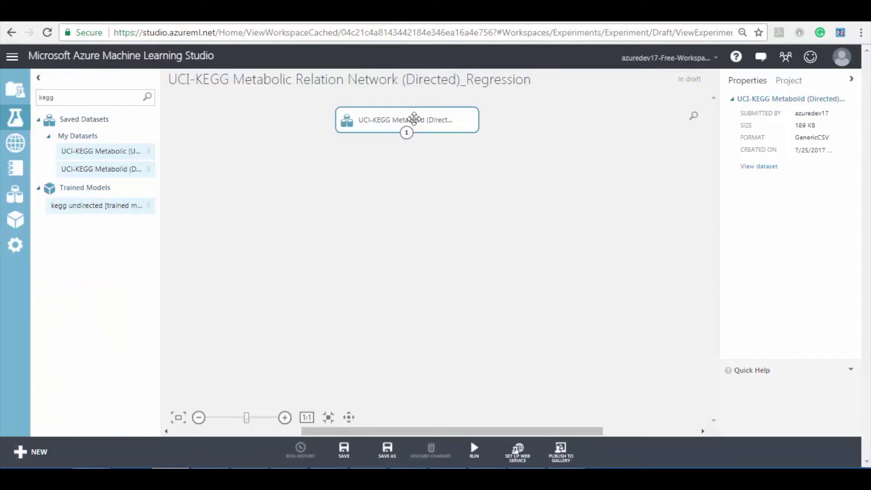
click(414, 173)
double_click(46, 97)
text(split da)
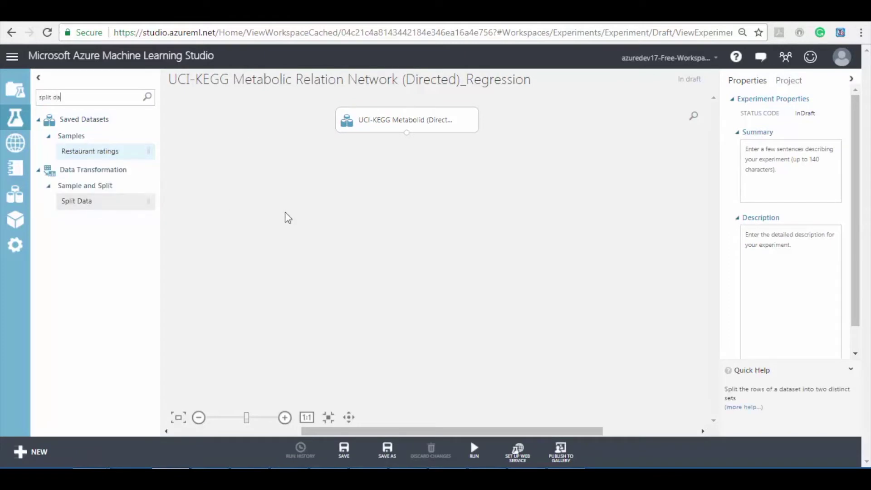
text(ta)
drag(289, 218, 414, 180)
drag(407, 132, 408, 161)
click(445, 243)
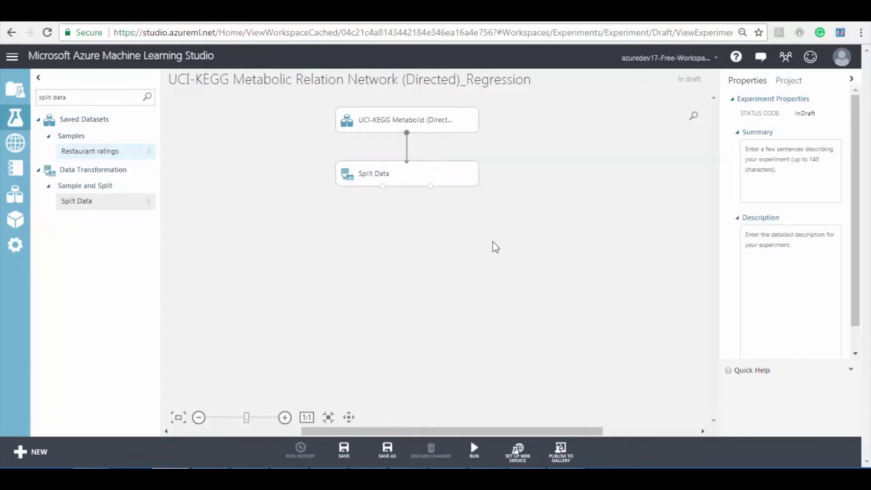
click(435, 175)
click(787, 155)
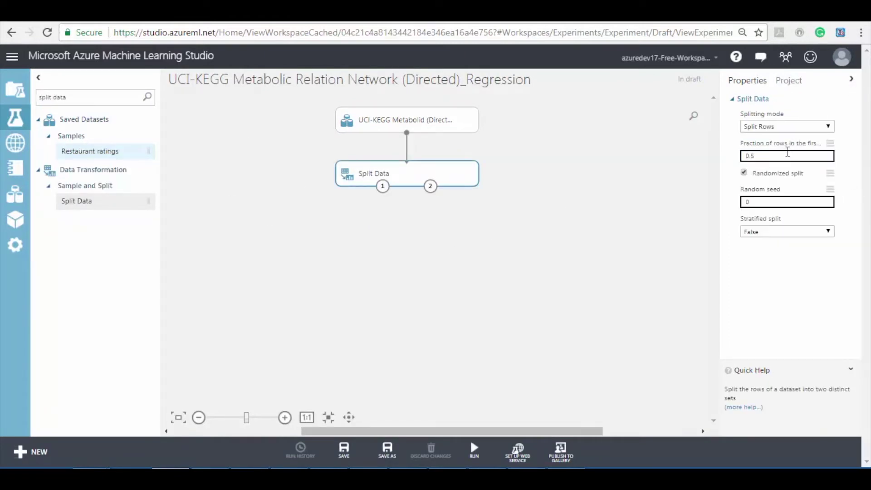
click(472, 211)
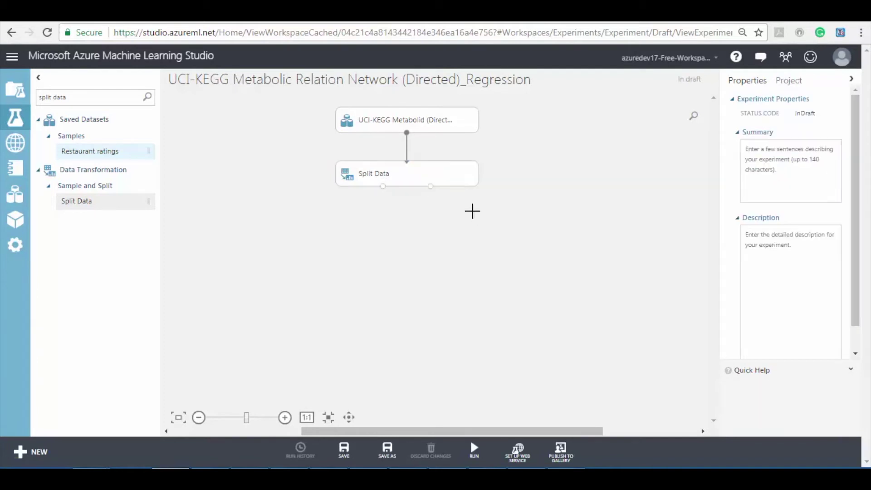
Add a Linear Regression module beside the Split Data module.
drag(84, 96, 9, 91)
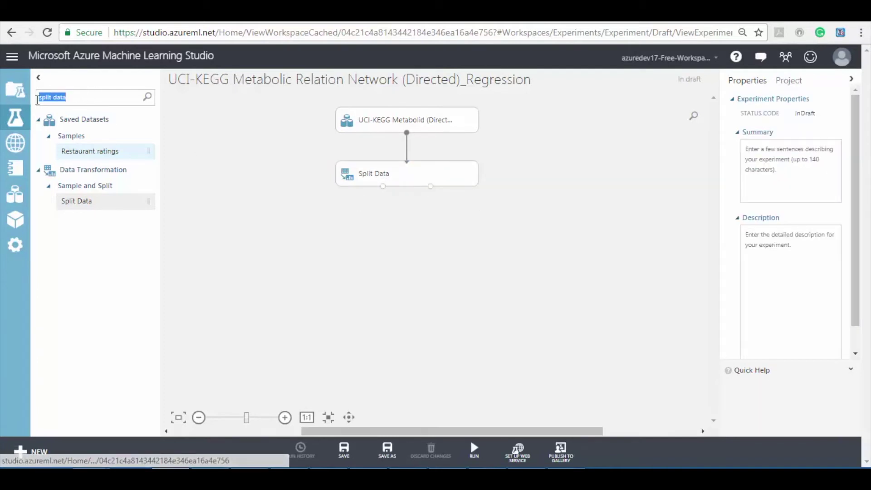
text(linear re)
drag(100, 233, 259, 177)
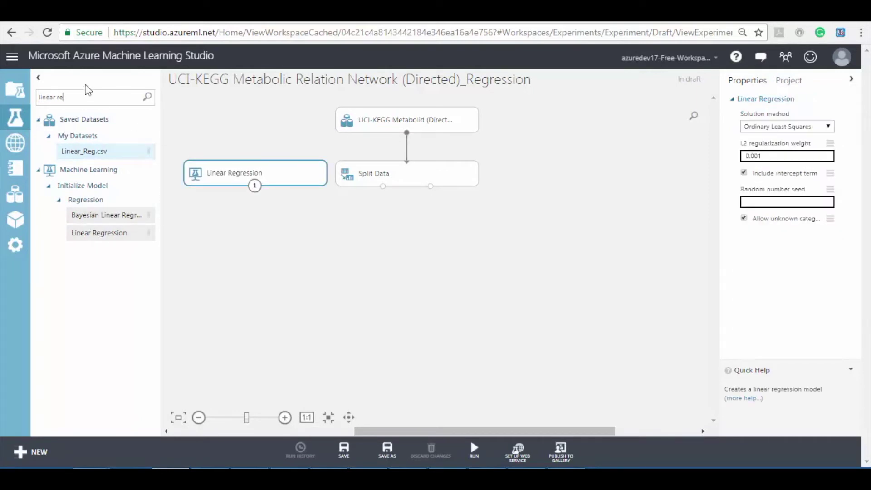
Add a Train Model module and connect it to Linear Regression and the first output of Split Data.
drag(78, 96, 36, 94)
text(train mo)
drag(117, 152, 336, 239)
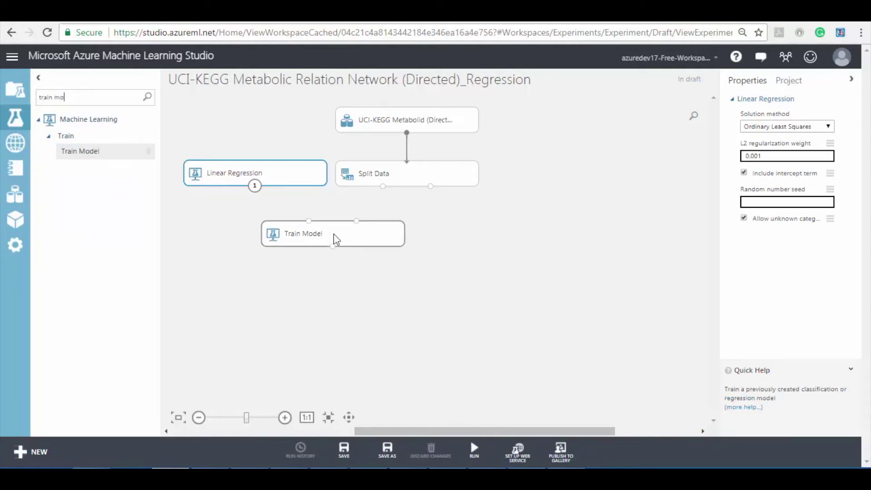
drag(384, 187, 358, 229)
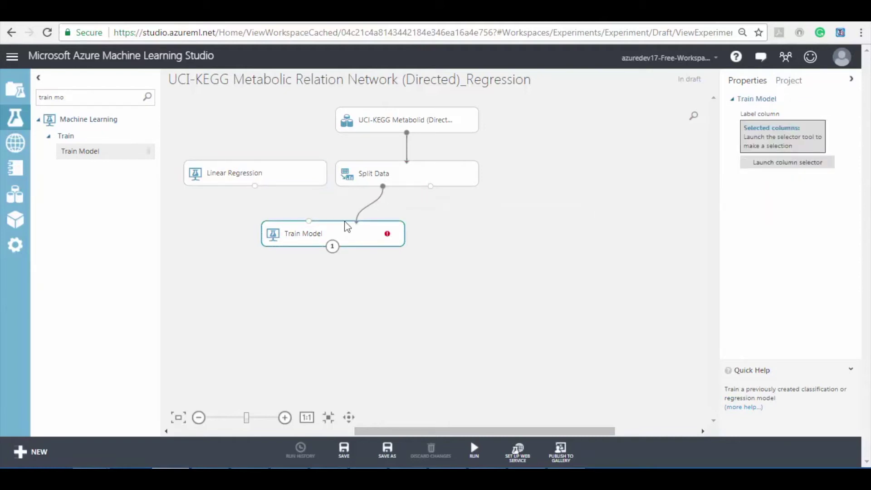
drag(254, 186, 309, 222)
Set the Train Model label column to AverageShortestPathLength real.
click(814, 167)
click(478, 190)
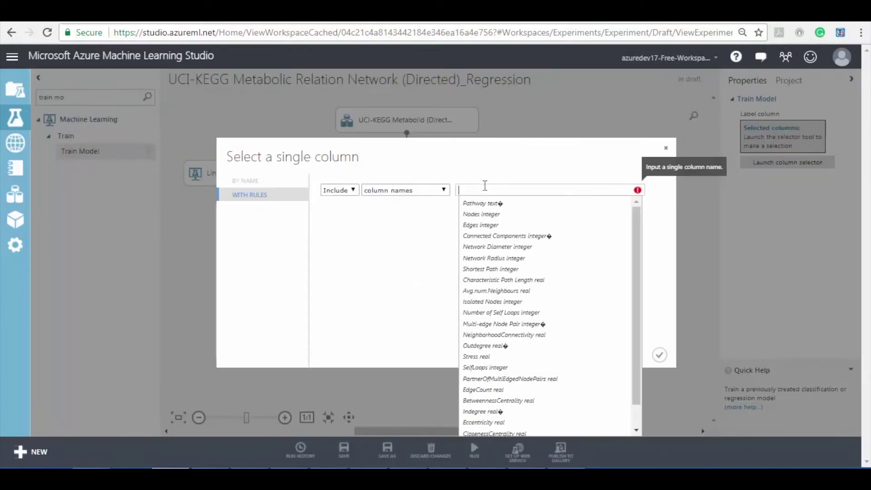
scroll(550, 390, down, 1)
click(574, 422)
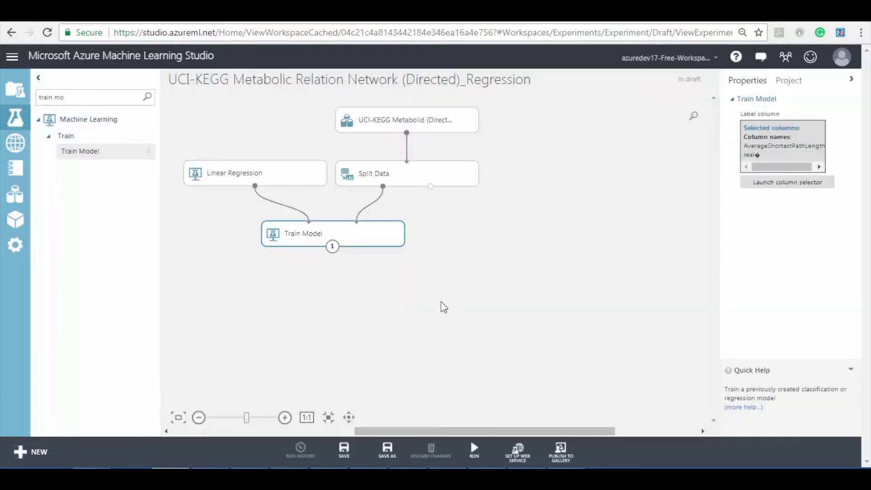
Add a Score Model module below Train Model, fed by the trained model and the second output of Split Data.
triple_click(83, 96)
text(score mo)
drag(118, 152, 333, 294)
drag(332, 246, 309, 274)
drag(430, 186, 356, 273)
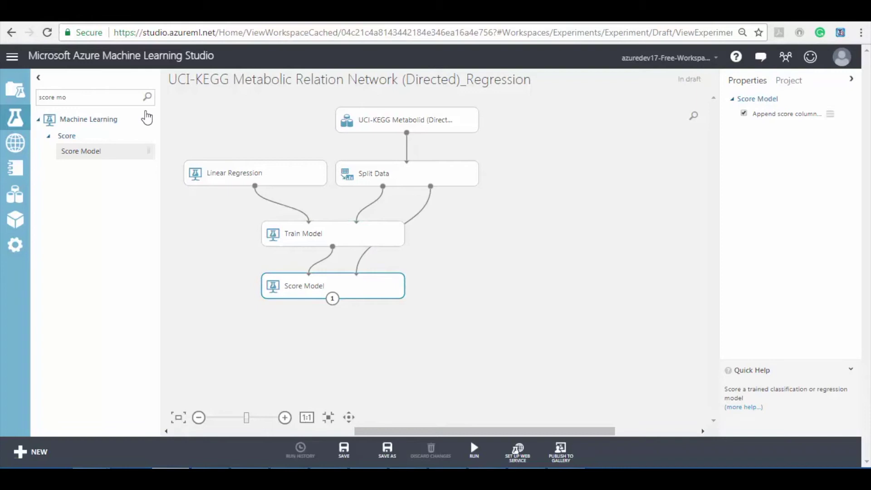
Add an Evaluate Model module below Score Model and connect the scored output to its first input.
triple_click(98, 96)
text(evaluate mo)
drag(87, 152, 335, 338)
drag(332, 299, 309, 320)
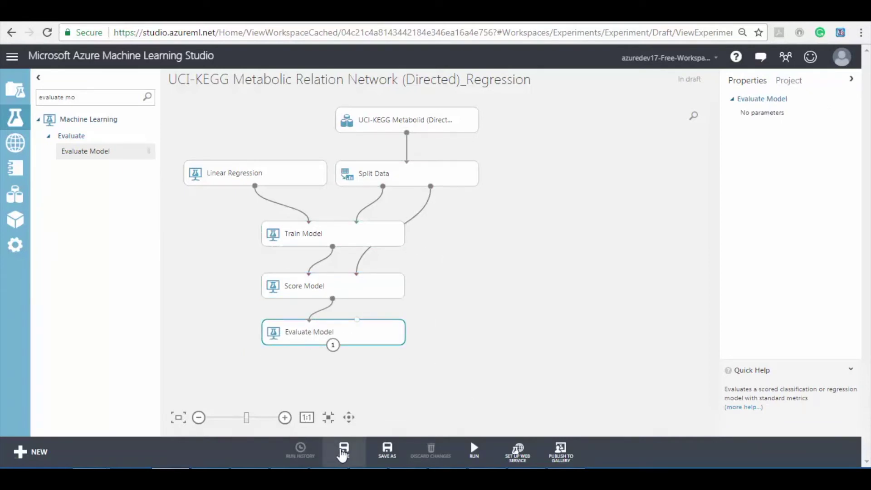
Save the training experiment and run it.
click(344, 449)
click(480, 454)
click(465, 413)
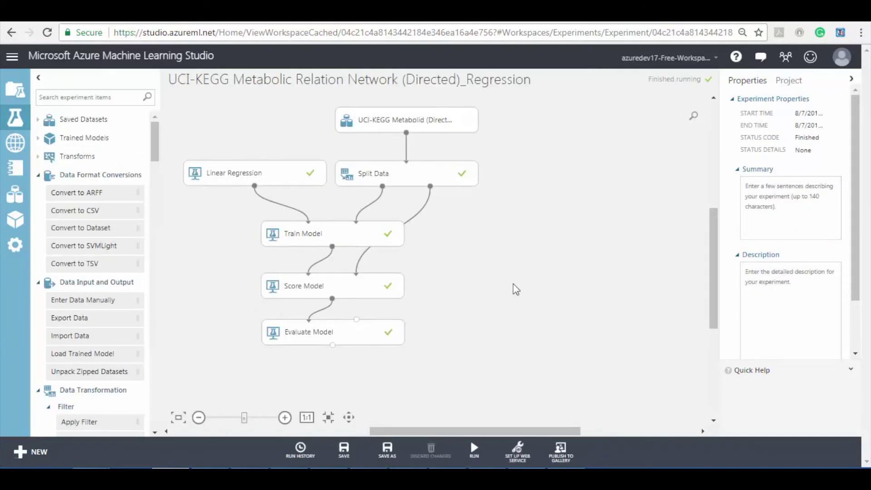
Visualize the Score Model's scored dataset and compare the AverageShortestPathLength and Scored Labels columns.
right_click(393, 282)
mouse_move(454, 357)
click(565, 314)
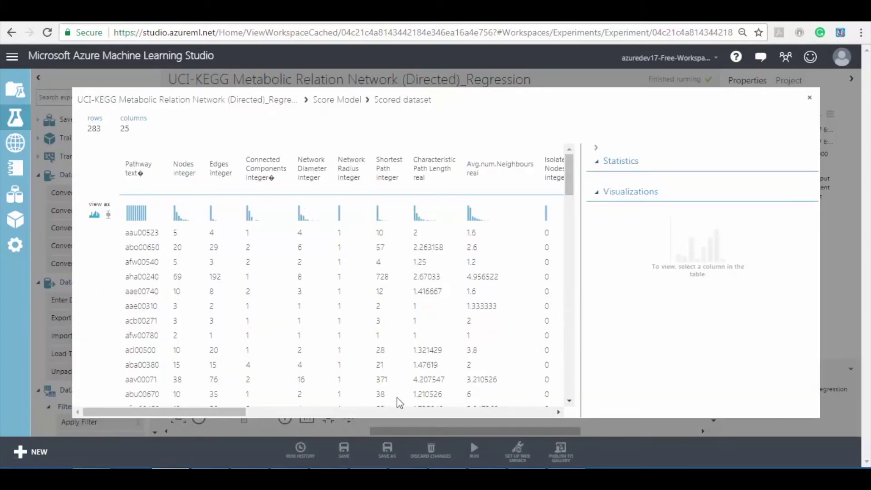
drag(232, 415, 585, 422)
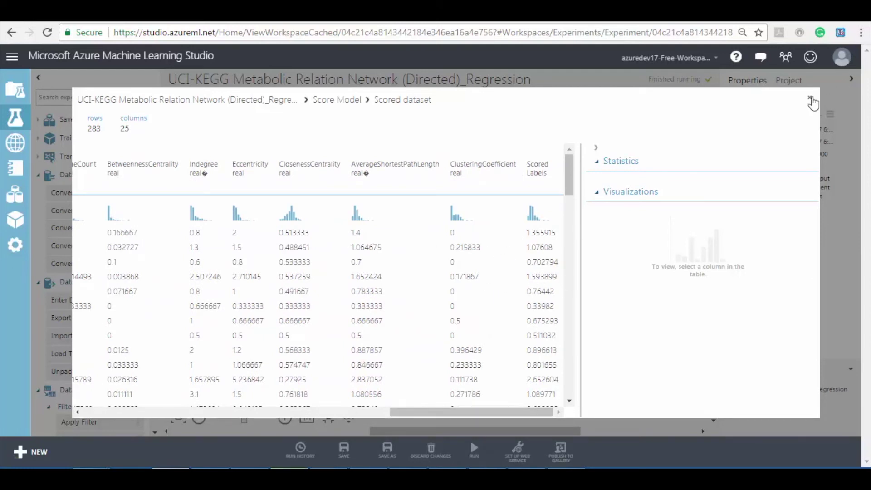
click(810, 98)
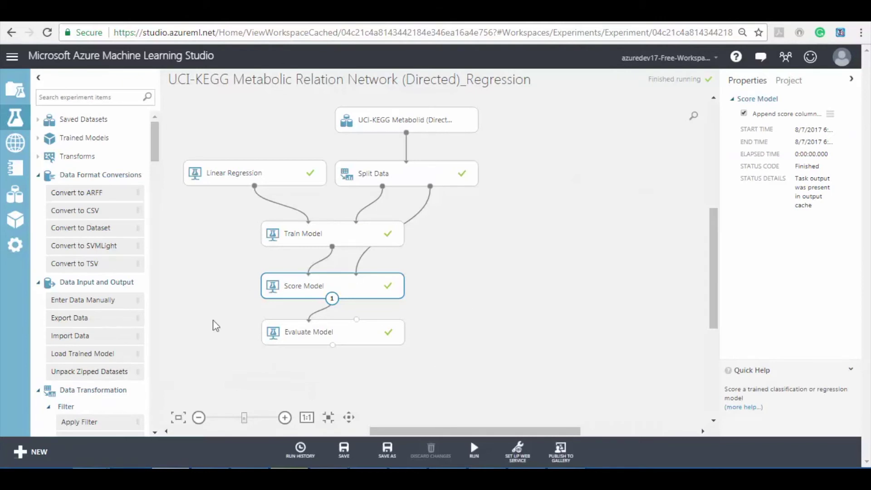
Visualize the Evaluate Model's evaluation results to check the error metrics and histogram.
right_click(398, 335)
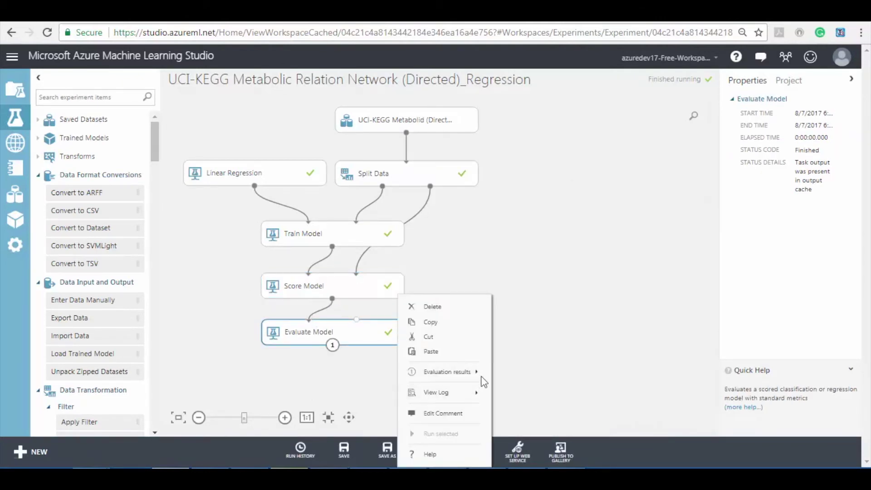
mouse_move(474, 373)
click(559, 340)
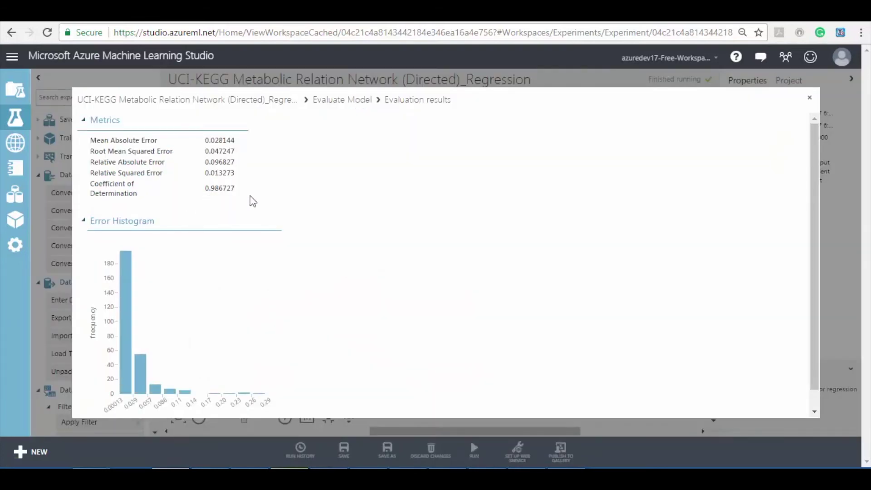
click(810, 98)
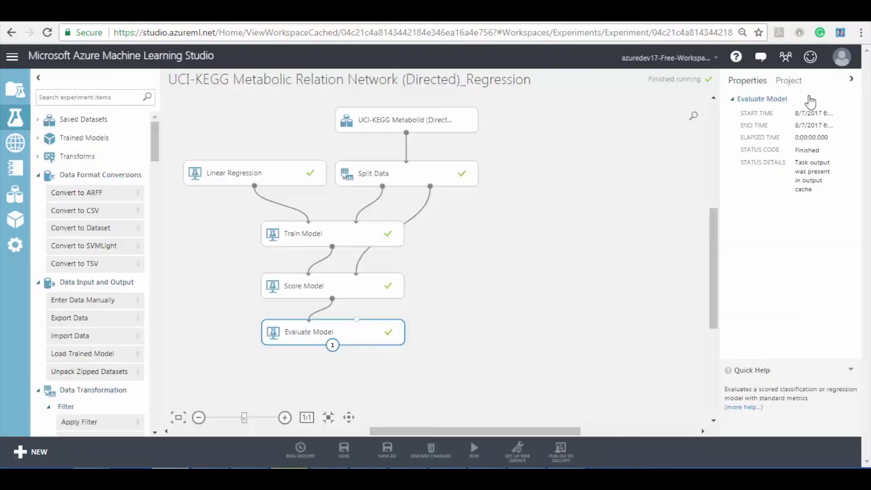
Generate a predictive web service experiment from the training experiment.
click(529, 446)
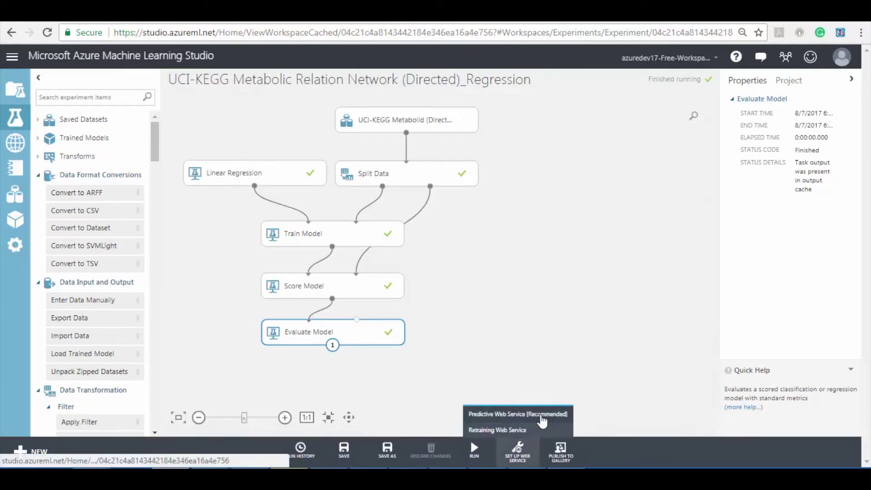
click(542, 415)
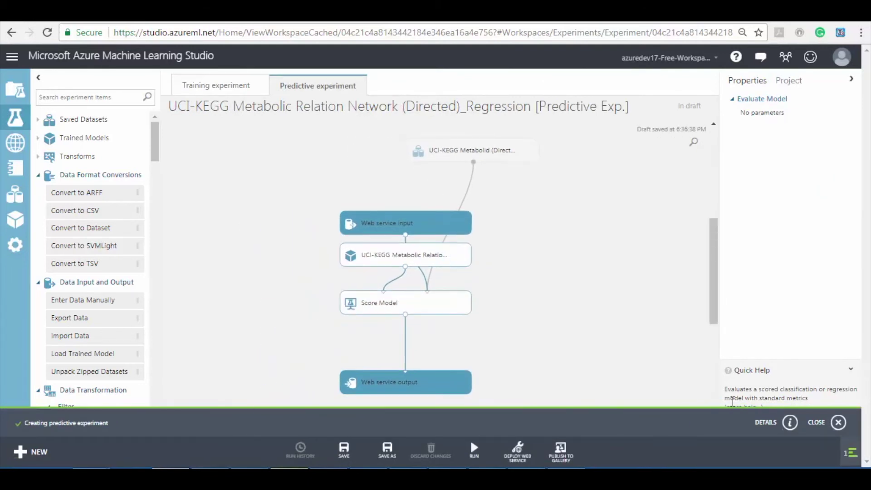
click(839, 423)
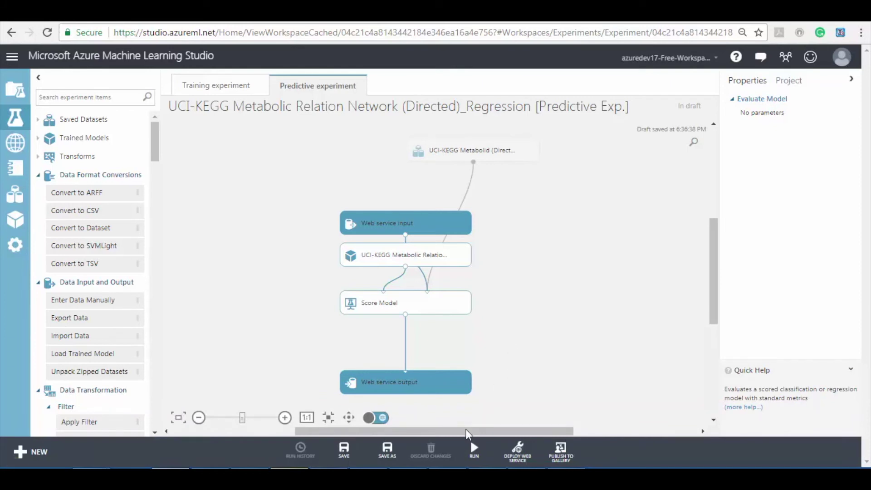
Run the predictive experiment and deploy it as a web service.
mouse_move(474, 456)
click(474, 451)
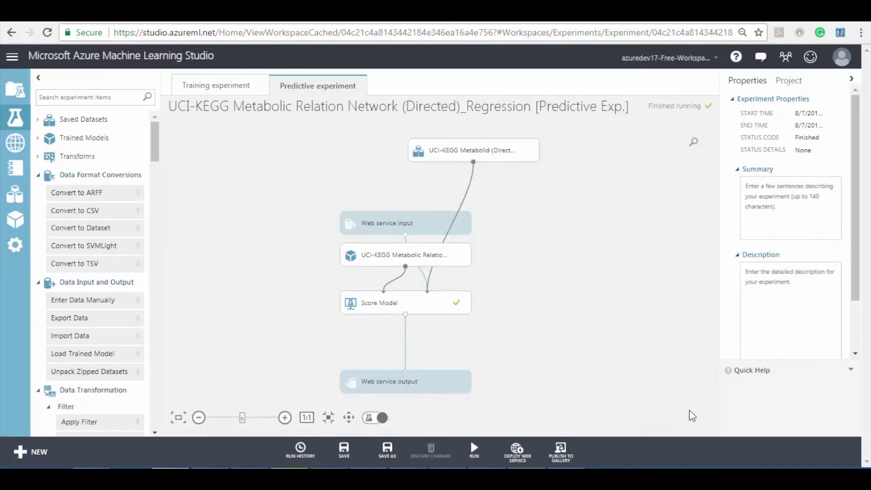
click(518, 451)
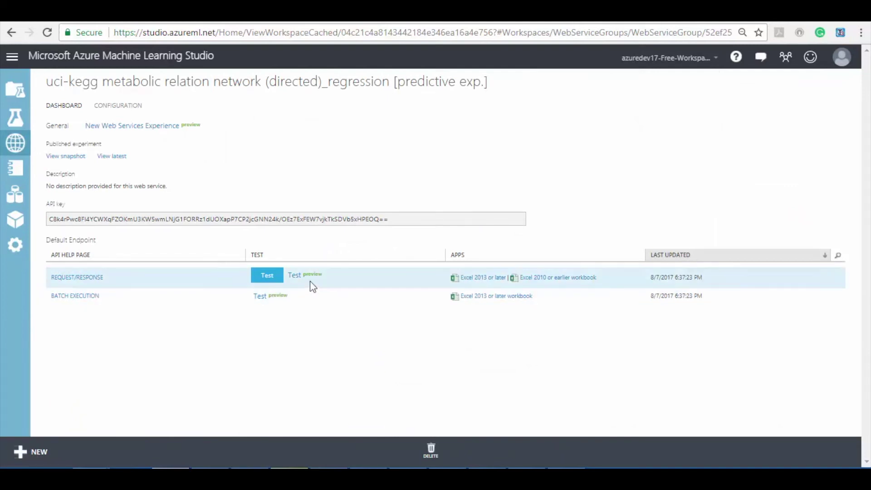
Open the preview test page for the request/response endpoint and switch input1 to comma-separated entry.
click(295, 276)
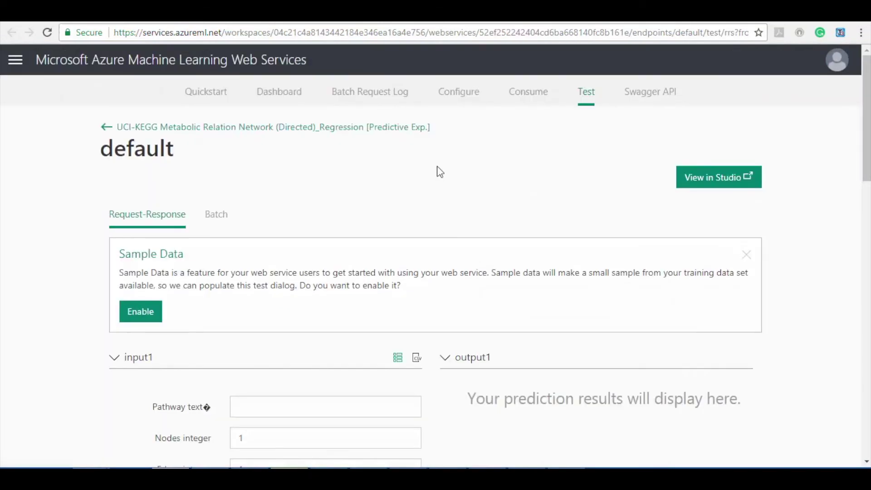
click(416, 359)
scroll(472, 190, down, 3)
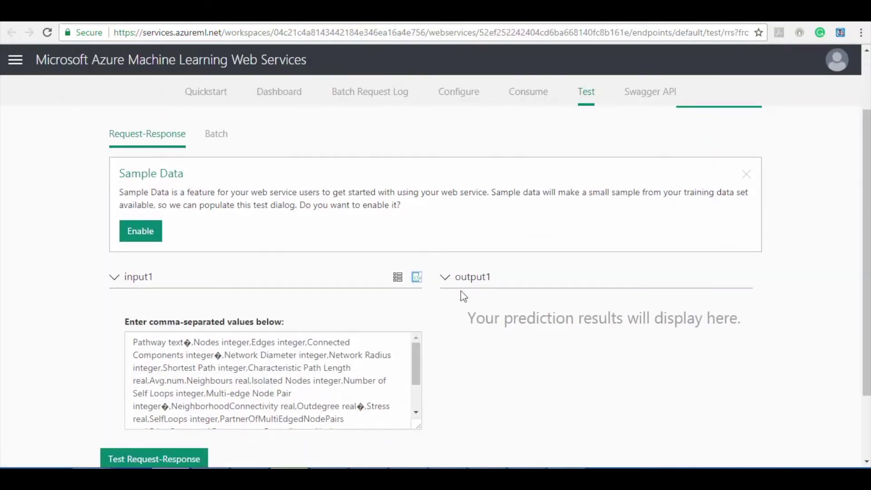
Replace input1's placeholder row of ones with the aac00010 record (26,43,2,7,1,211 through 0.221153846) and run the request-response test.
drag(415, 325, 415, 347)
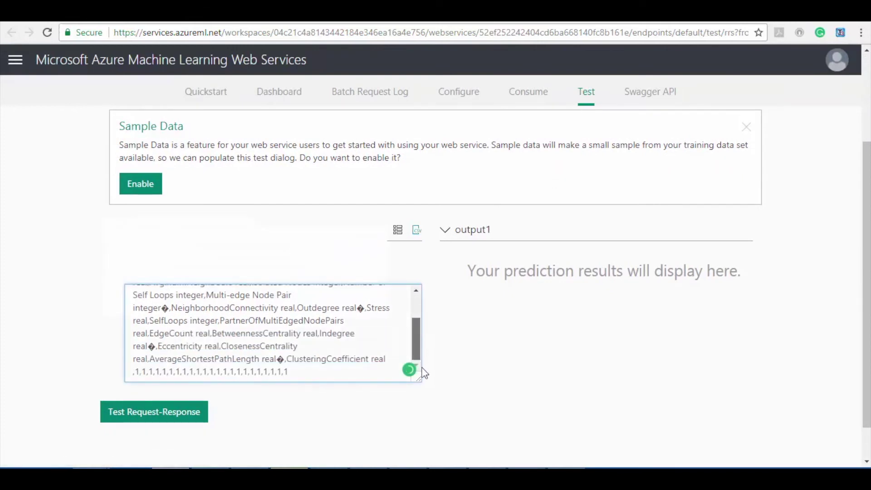
drag(317, 372, 137, 373)
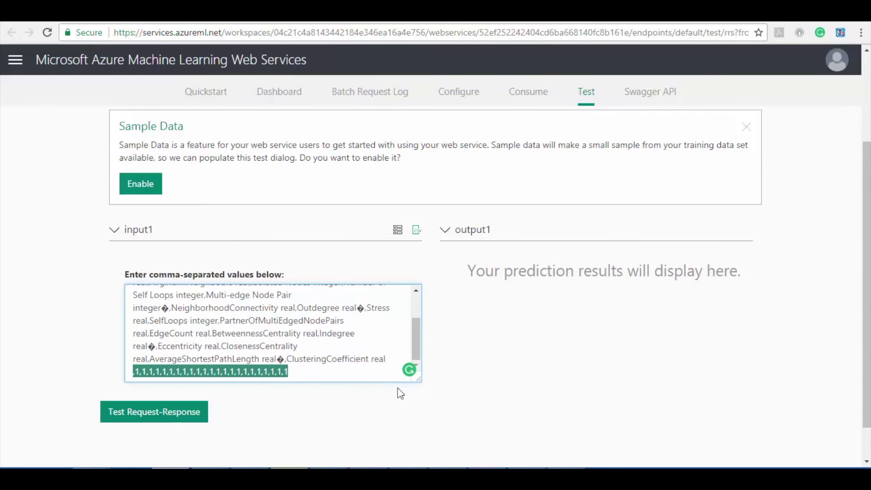
text(aac00010,26,43,2,7,1,211,3.222748815,3.230769231,0,0,1,4.125757576,1.653846154,27,0,0.076923077,3.307692308,0.062418301,1.653846154,3.923076923,0.37519895,2.21011373,0.221153846)
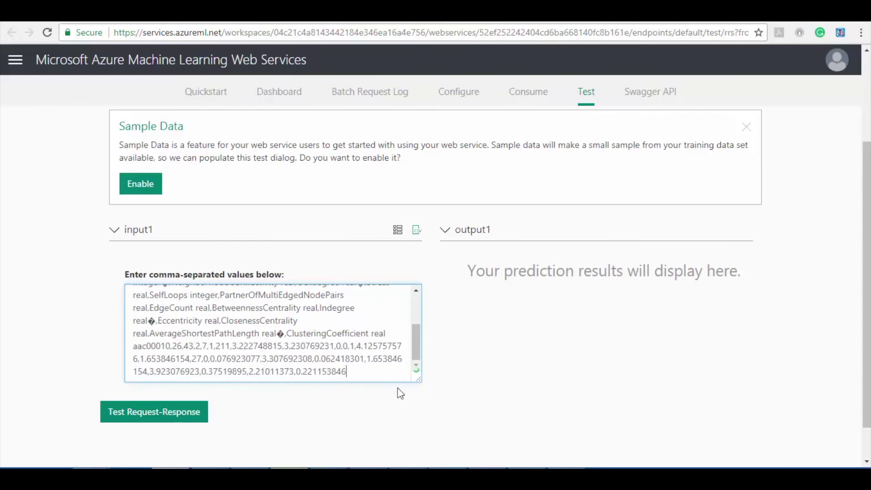
click(196, 415)
scroll(685, 305, down, 5)
scroll(685, 305, down, 10)
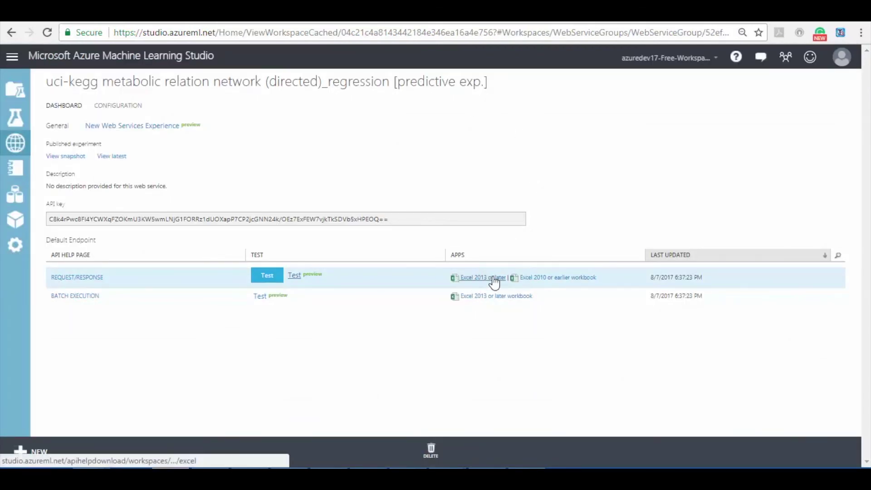
Download the request/response endpoint's Excel 2013 or later workbook from the web service dashboard and open it in Excel.
click(493, 279)
click(524, 311)
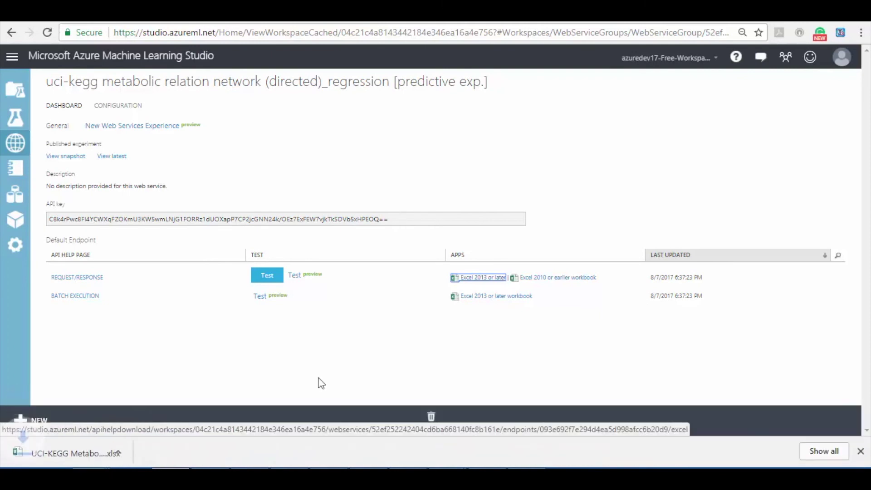
click(73, 456)
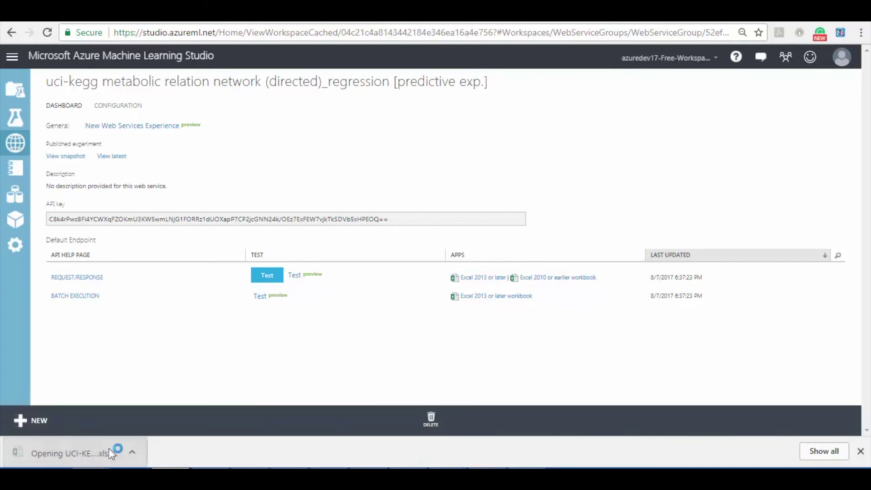
click(534, 79)
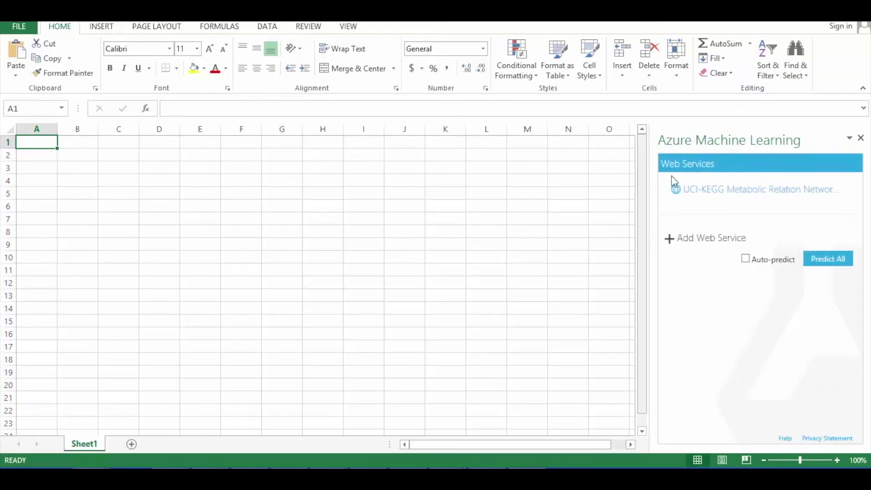
Open the UCI-KEGG web service in the workbook, insert its sample data and use that table as the input1 range.
click(728, 189)
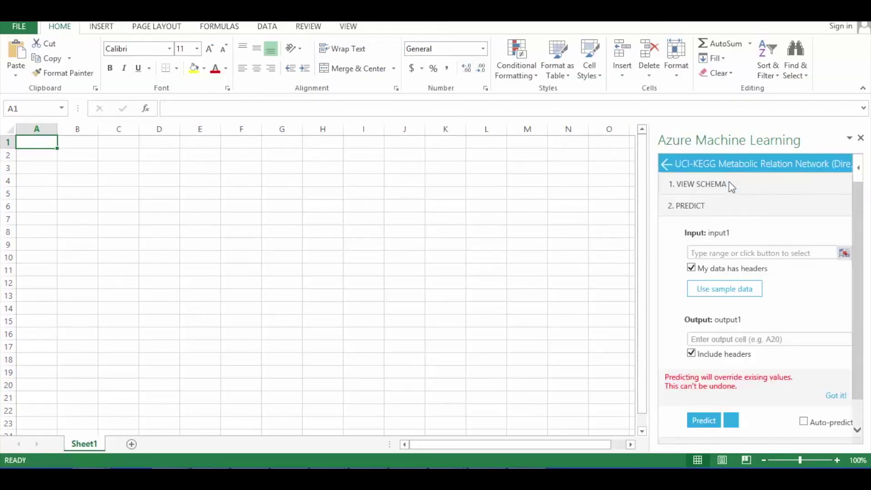
click(726, 298)
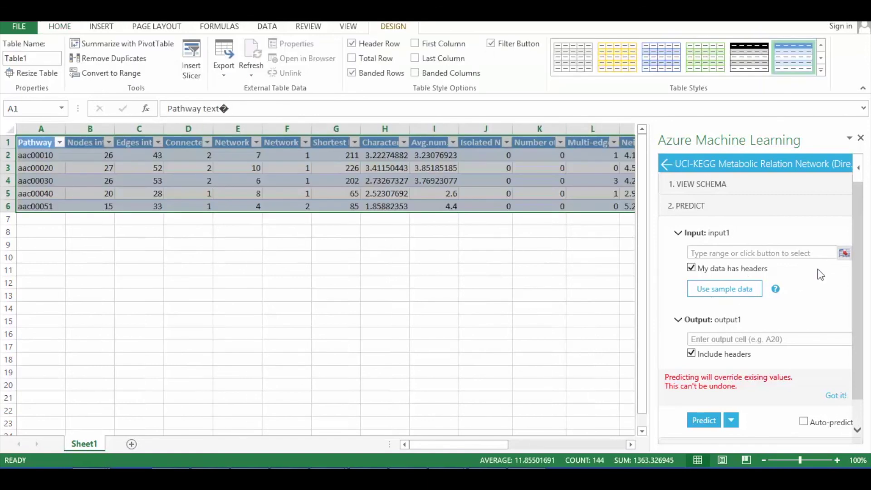
click(847, 255)
click(449, 272)
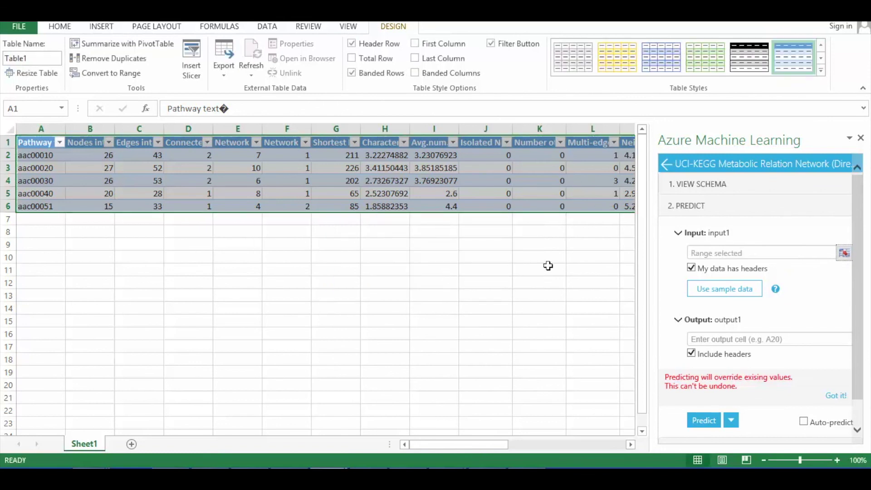
Set output1 to cell A8, run the prediction and compare the Scored Labels with the neighbouring columns.
click(719, 338)
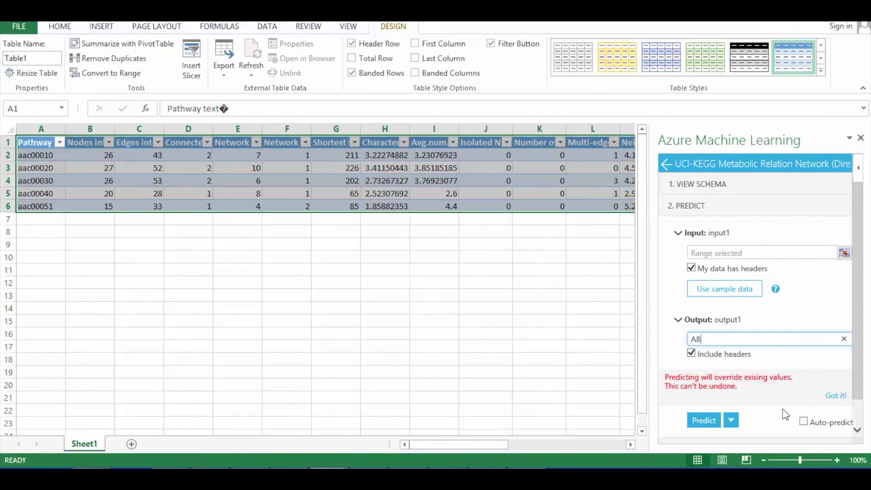
click(703, 422)
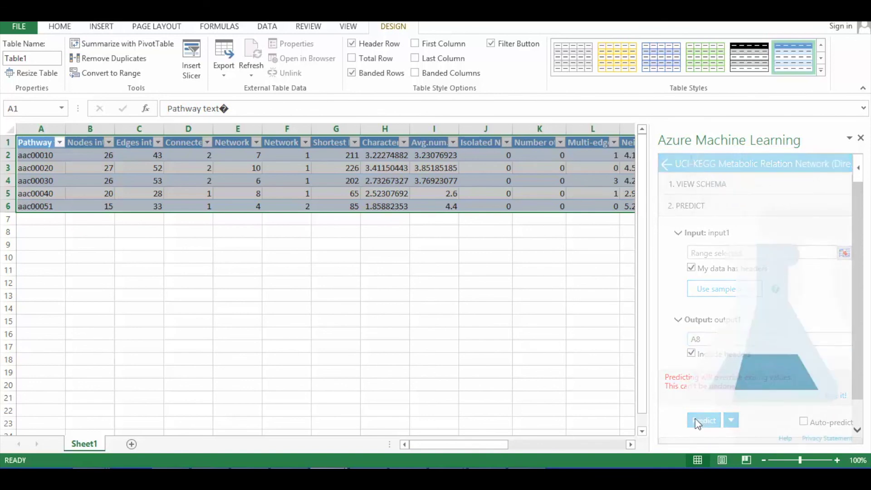
drag(437, 447, 569, 440)
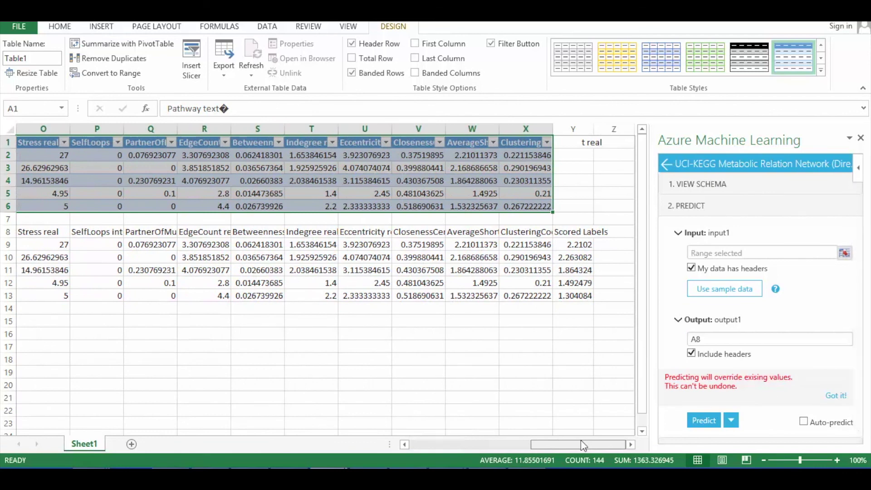
click(568, 296)
click(522, 245)
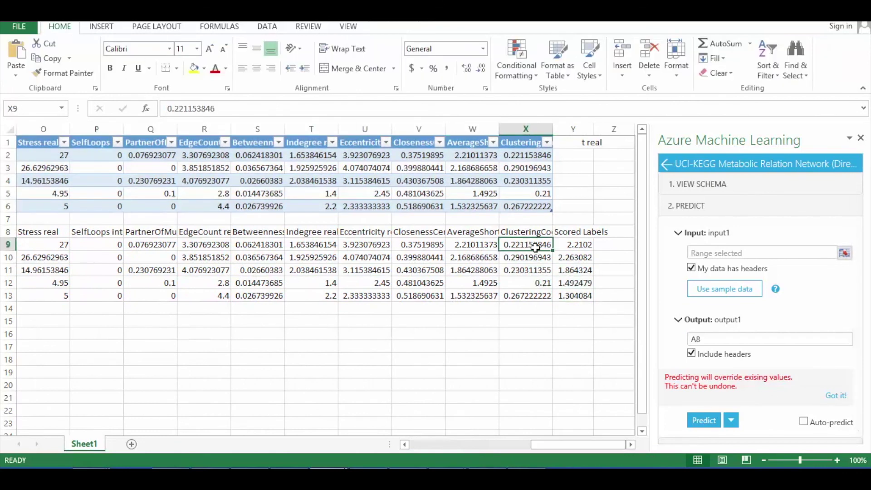